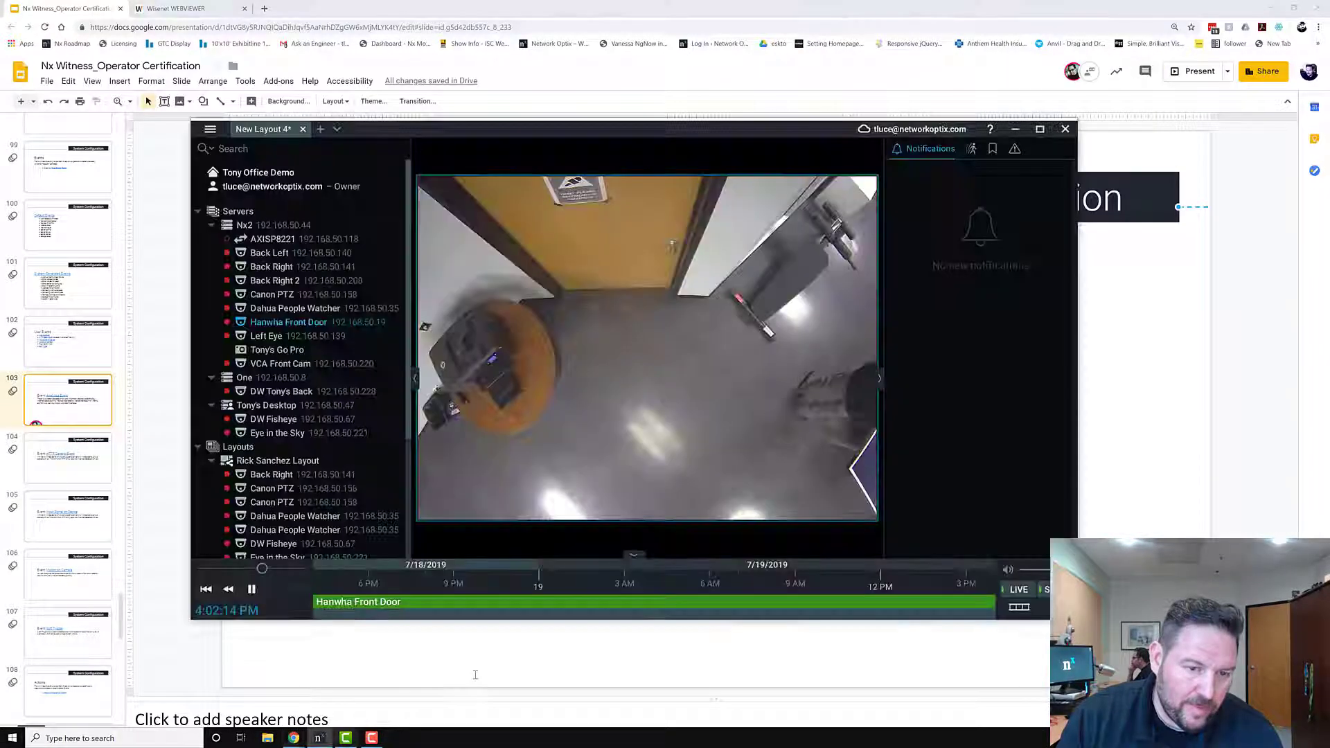
Maximize Nx Witness Client to show the Hanwha Front Door live view full-screen
left_click(1039, 130)
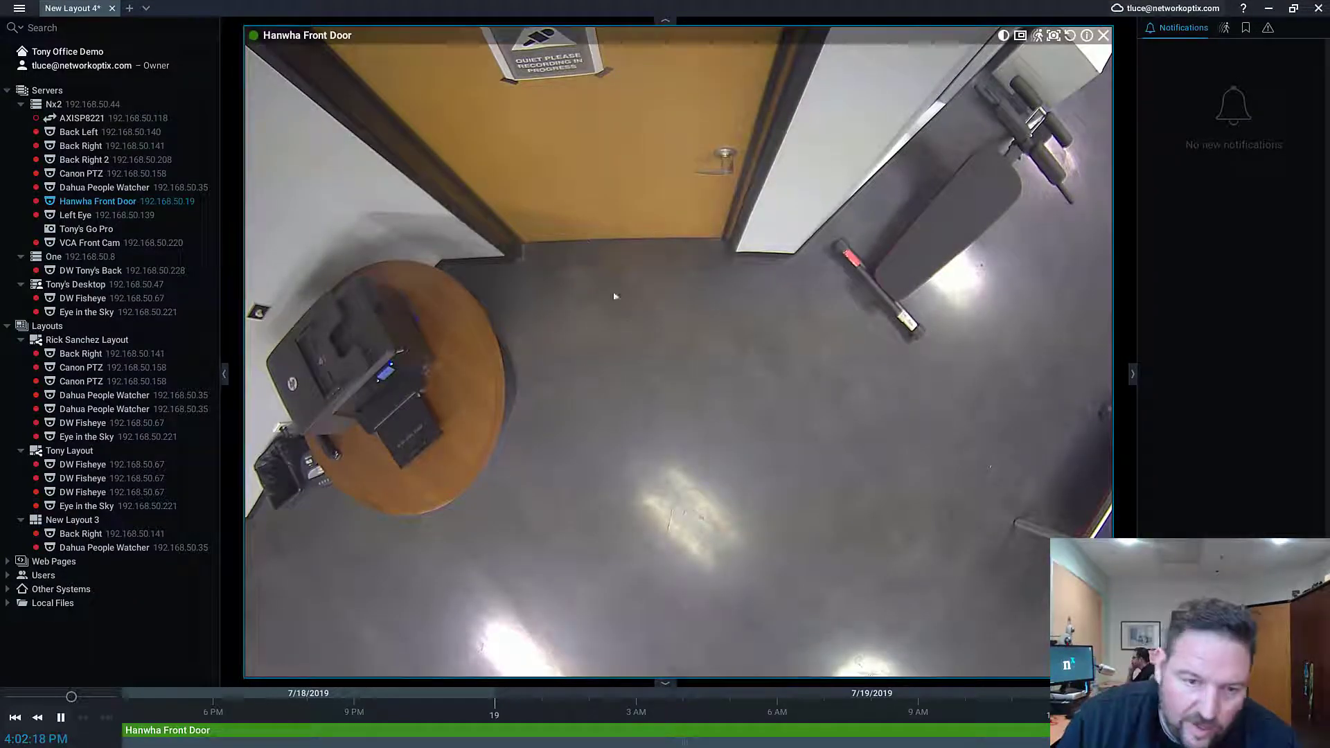
Review the Front Door Analytics Event rule notifying All Administrators, then leave fullscreen
right_click(590, 255)
left_click(665, 445)
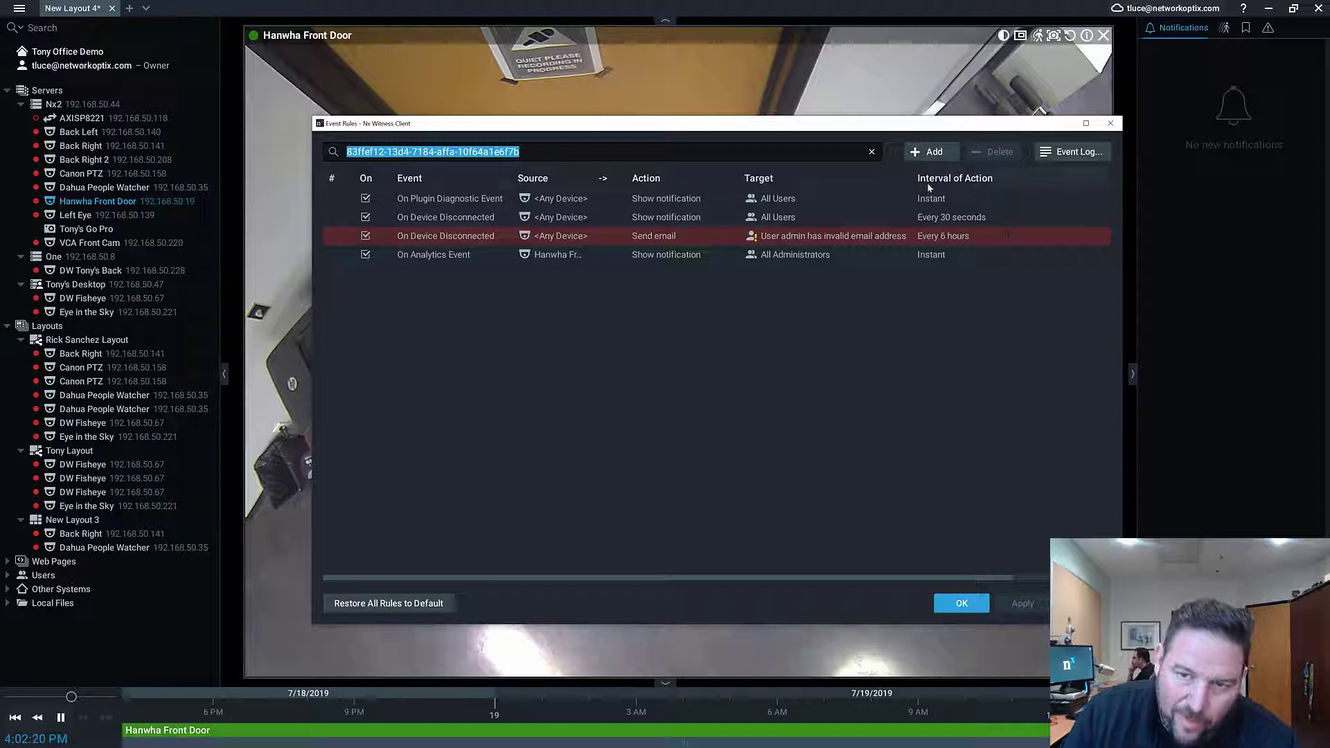
left_click_drag(879, 128, 815, 63)
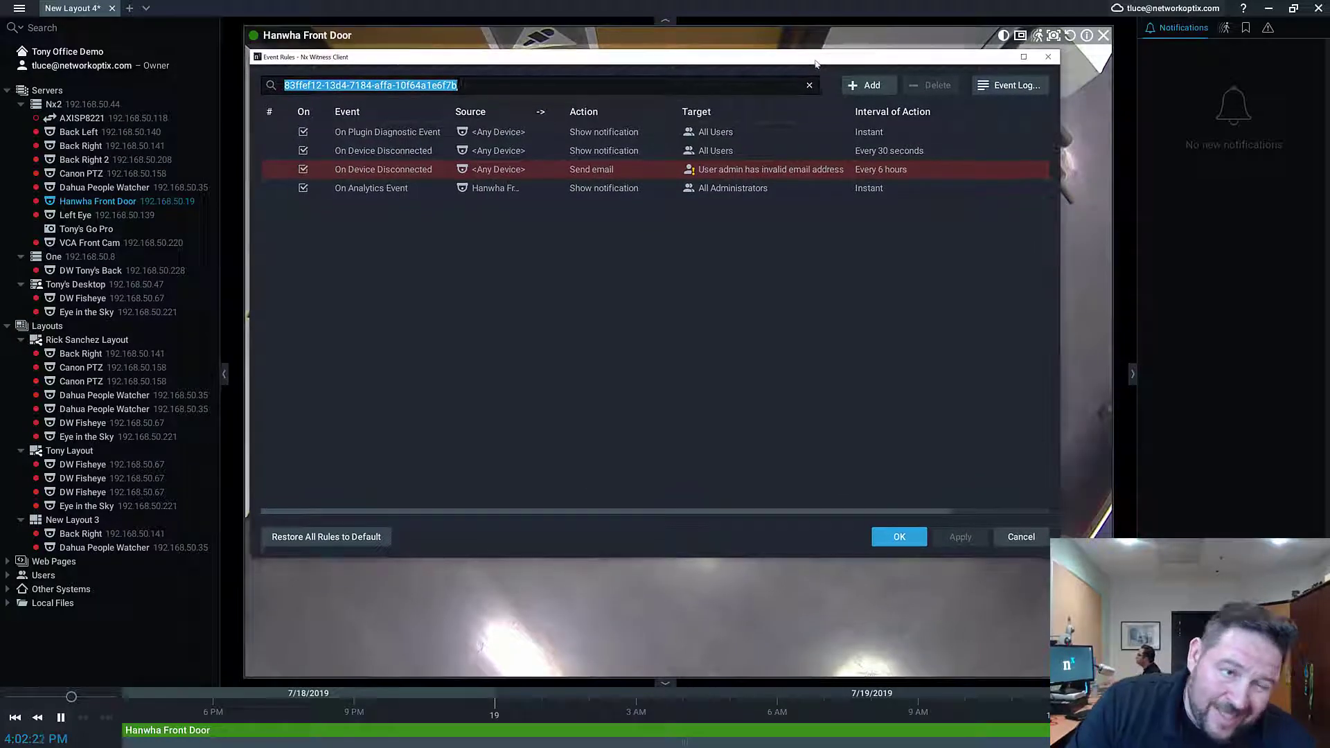
left_click(439, 192)
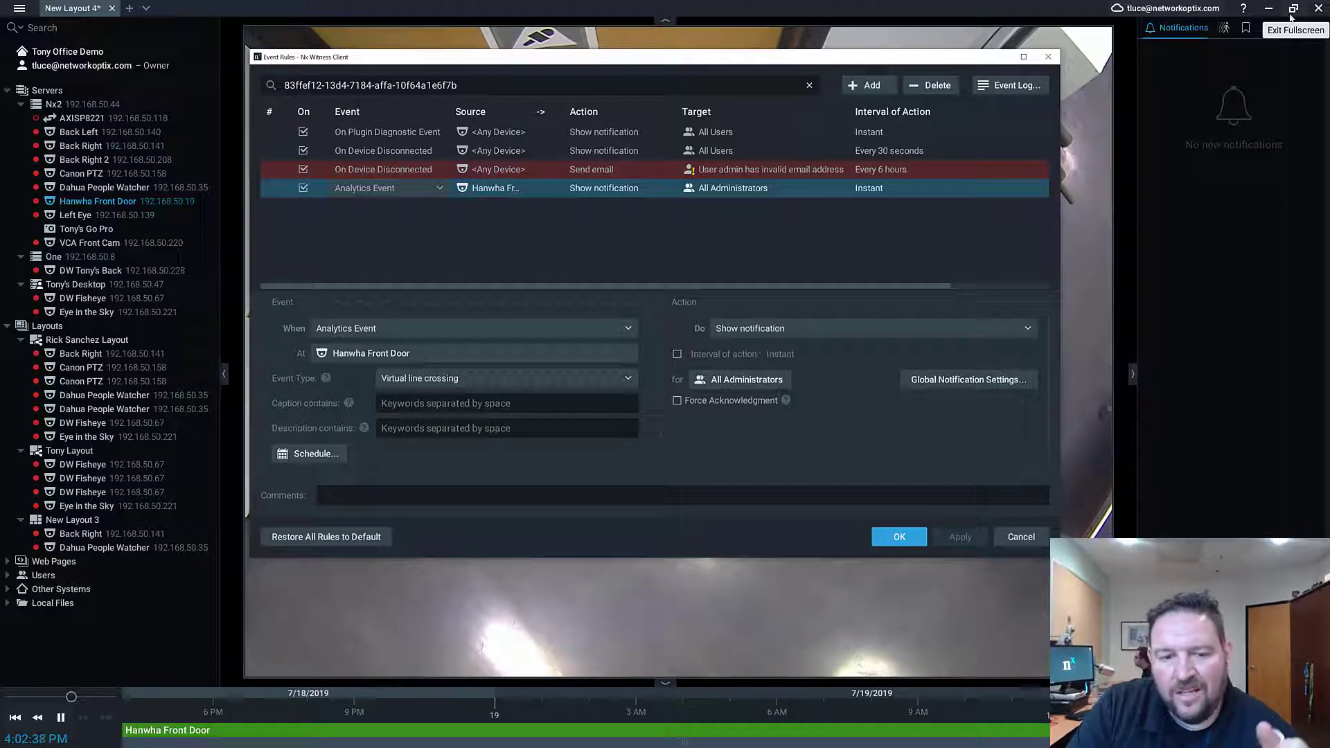
left_click(1290, 14)
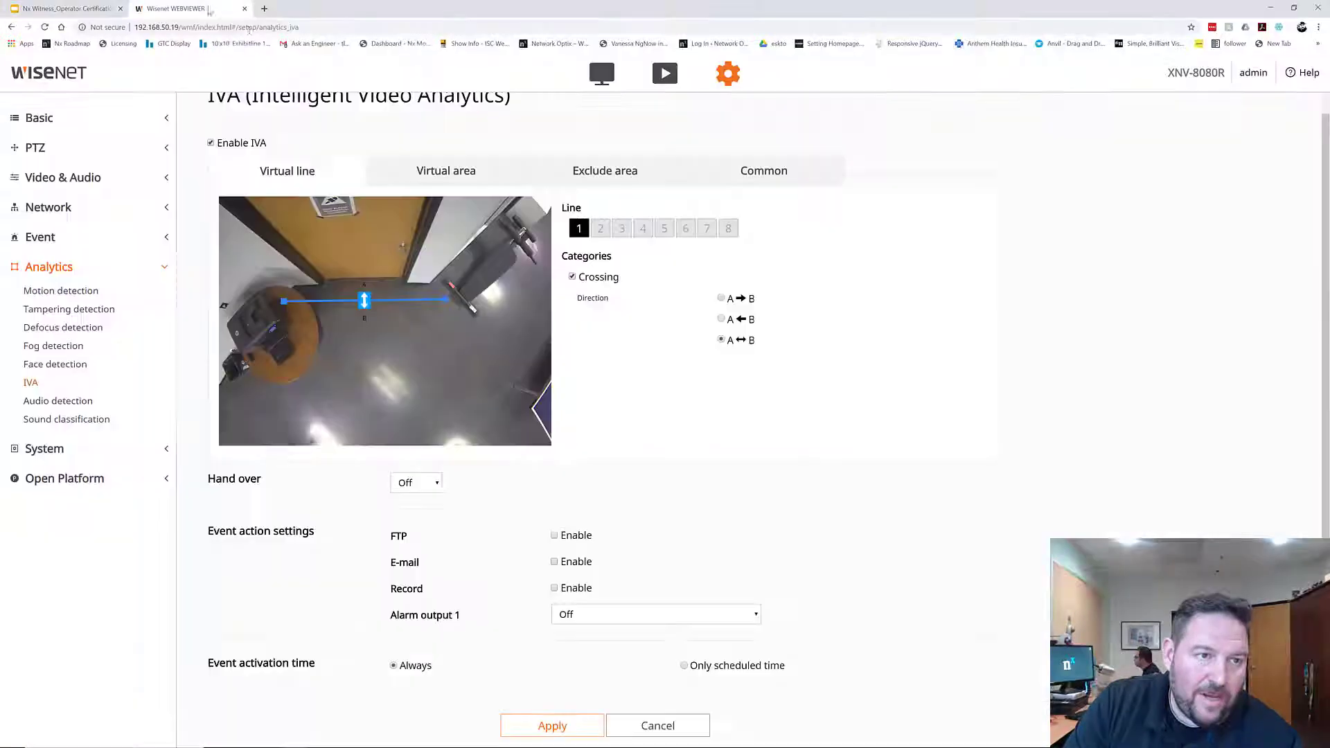
Show the Wisenet IVA page with Enable IVA on and bidirectional virtual line 1
left_click(177, 8)
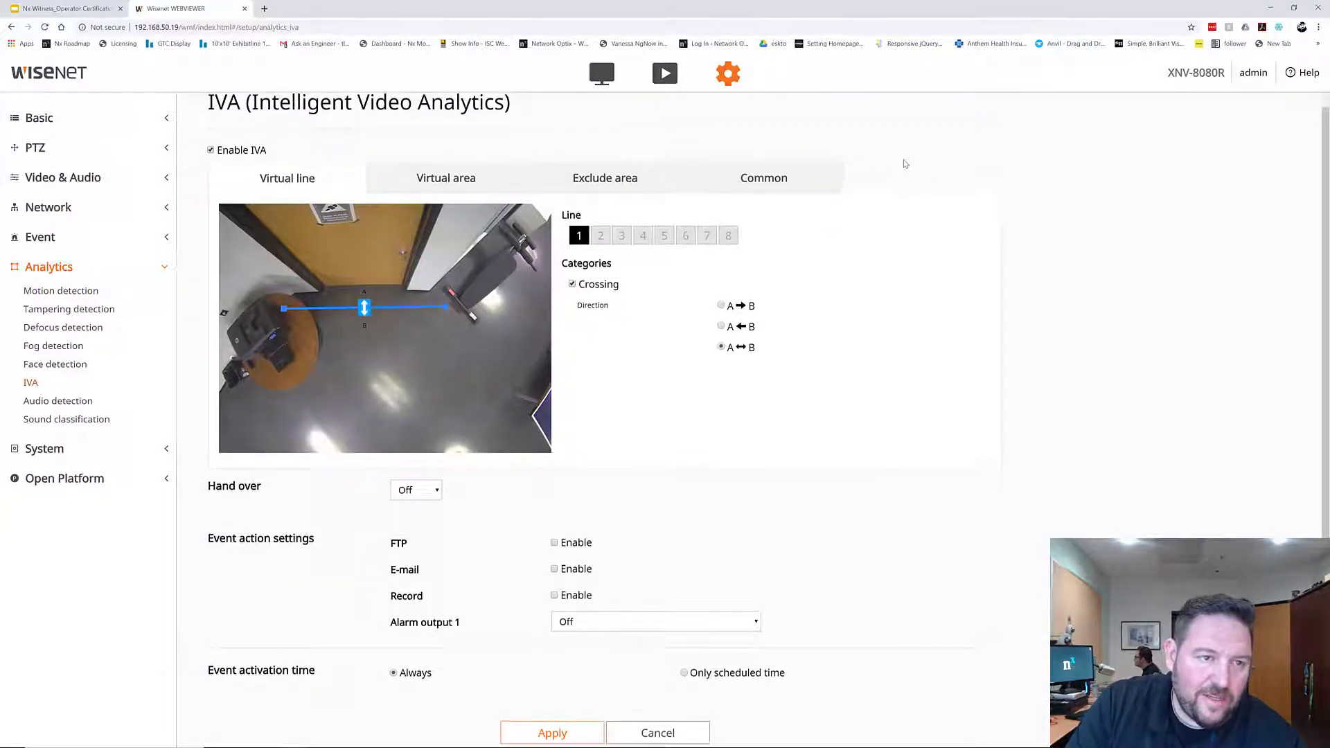
scroll(910, 155, "up", 1)
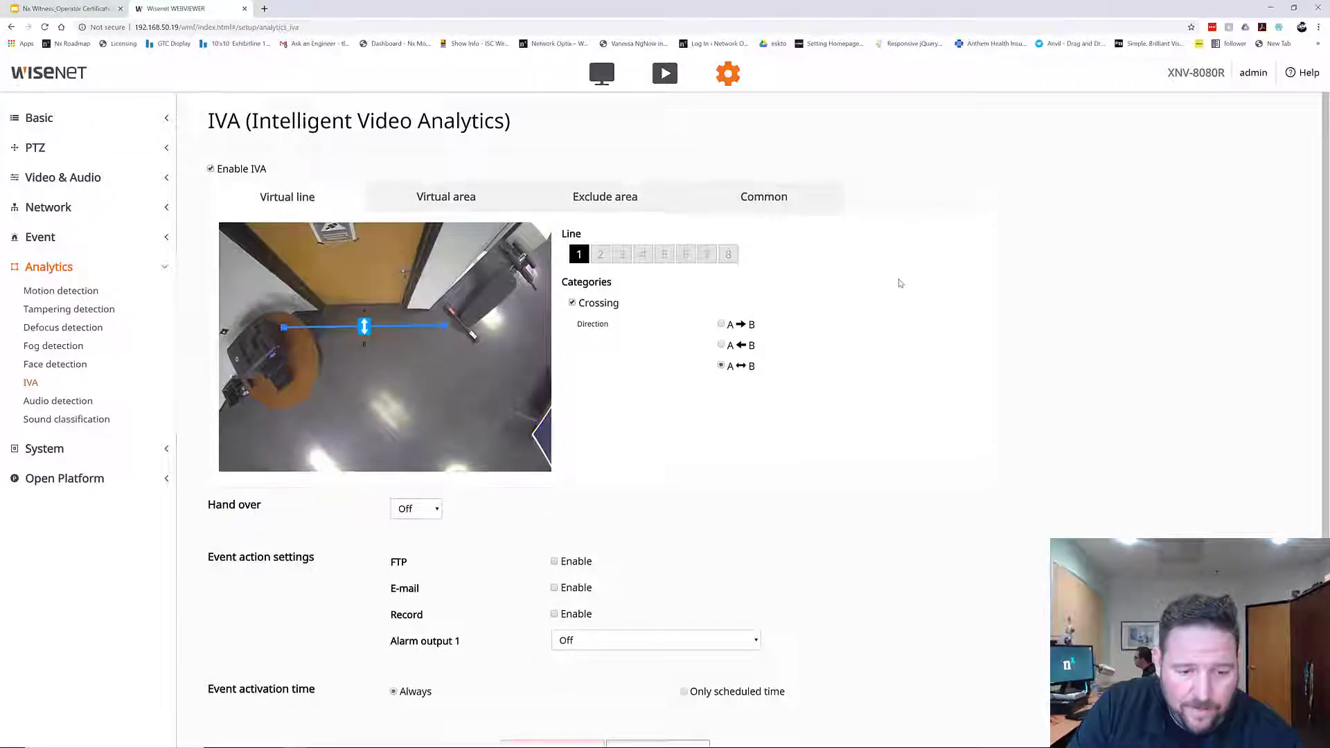
scroll(902, 275, "down", 1)
scroll(901, 276, "up", 1)
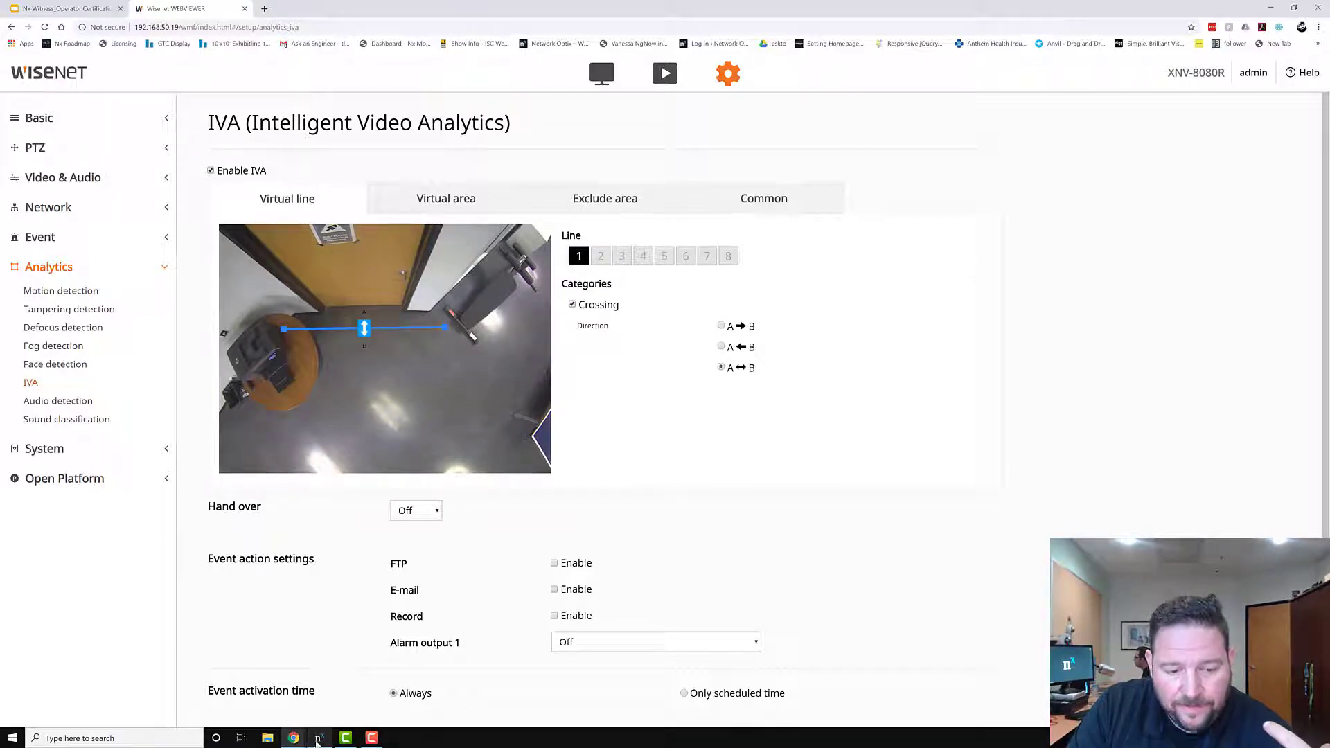
Confirm the Analytics Event rule's schedule as active at all hours
left_click(318, 738)
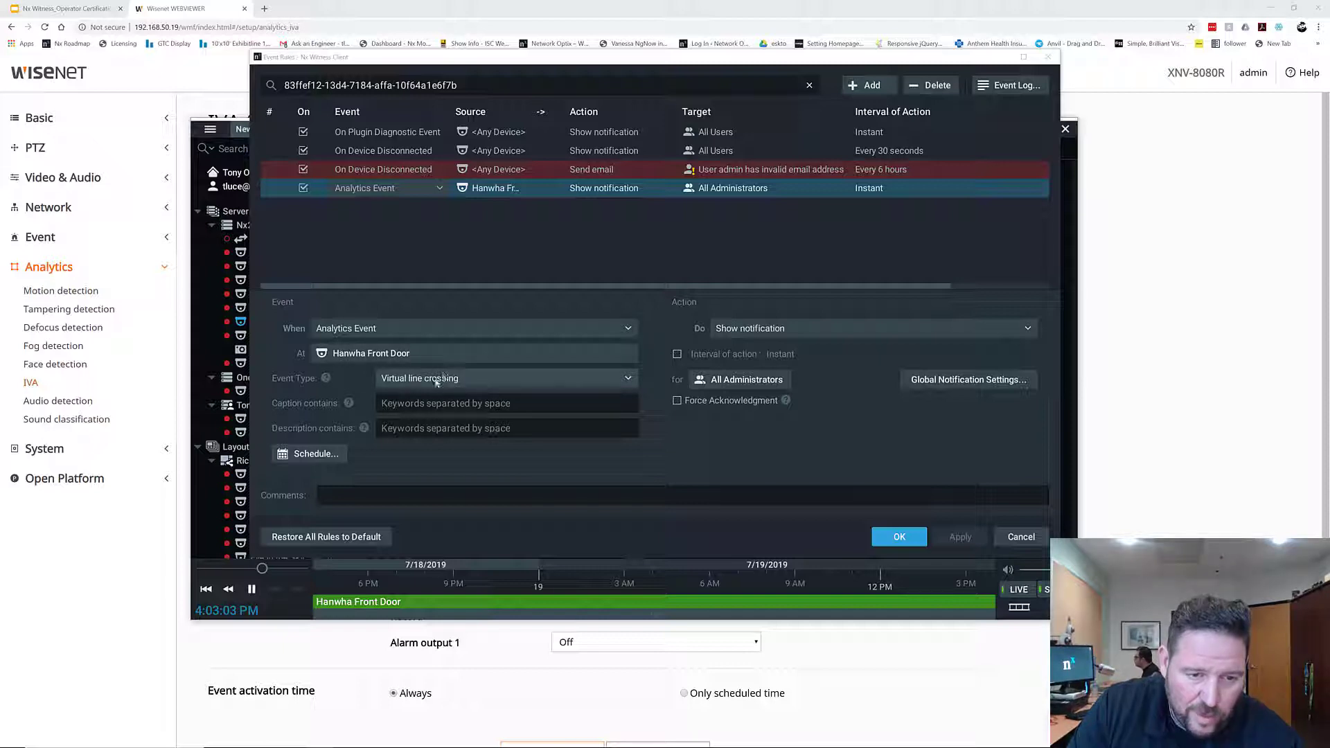
left_click(334, 453)
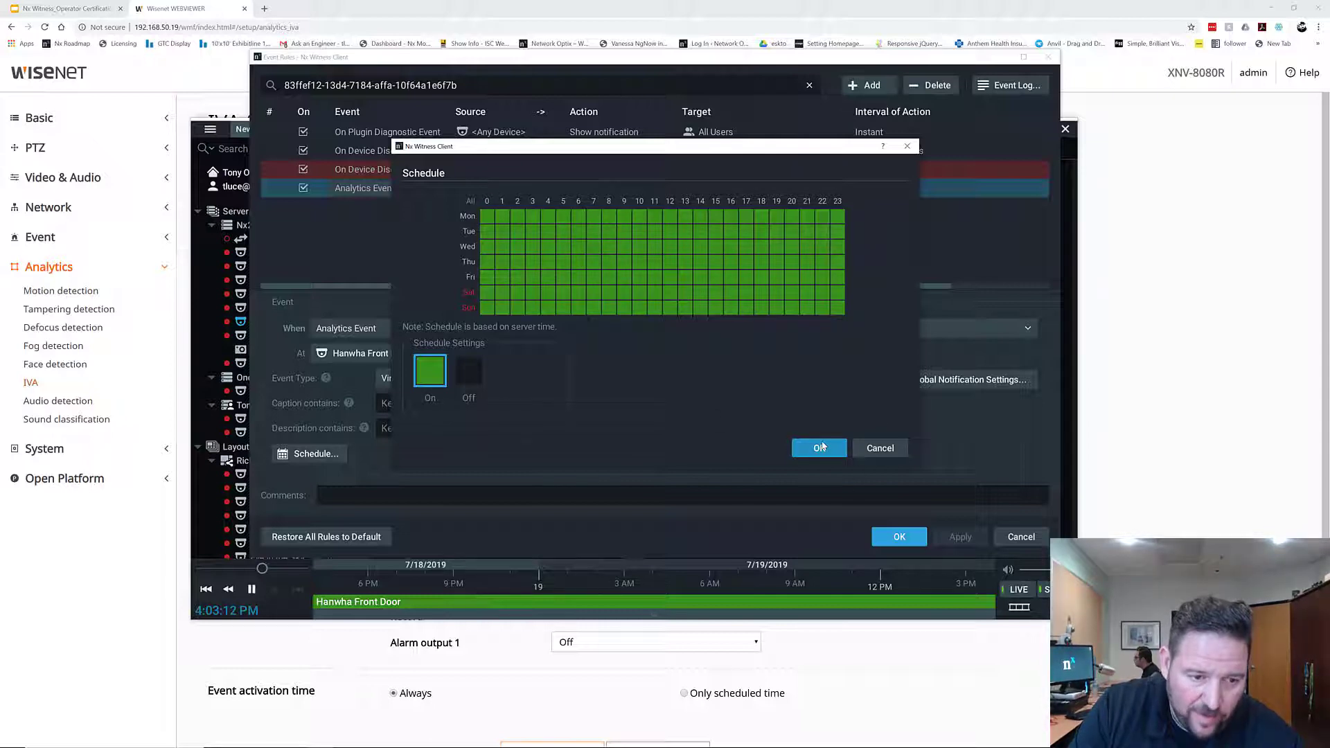
left_click(821, 447)
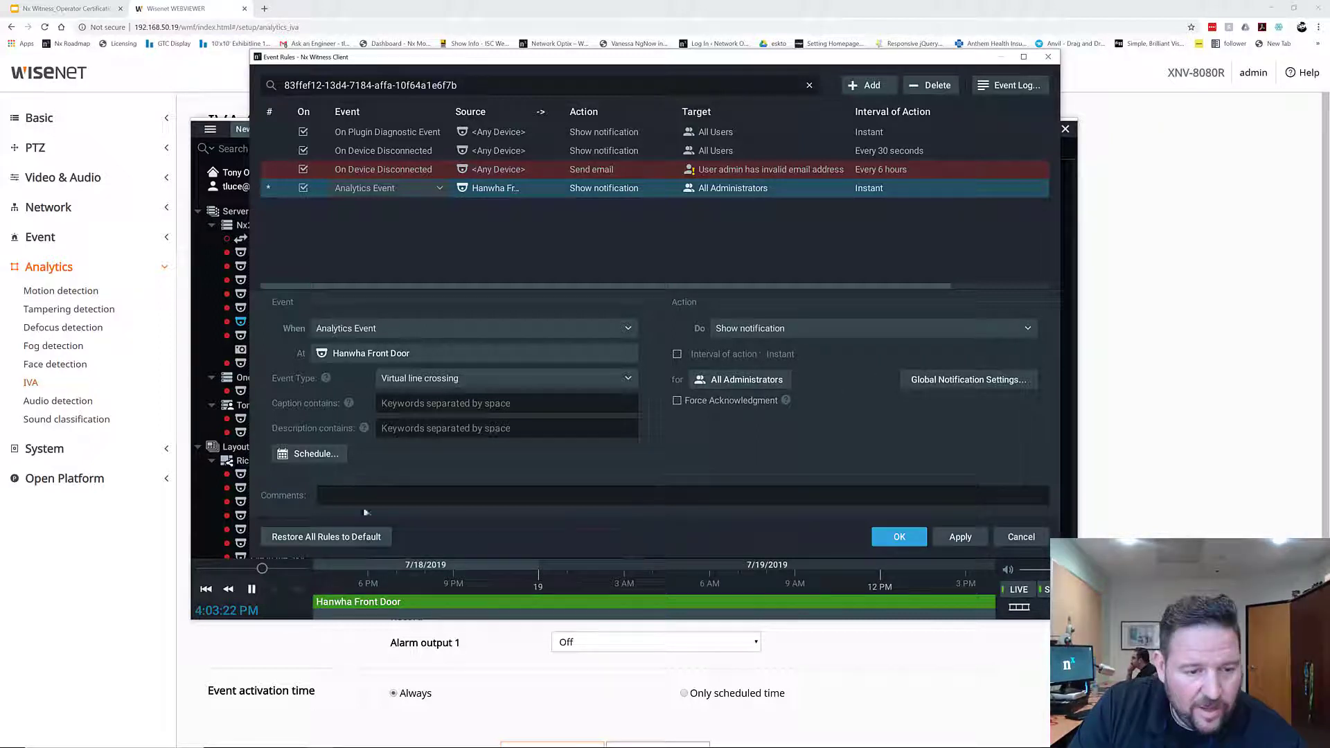
Close the Event Rules window and apply the rule changes
left_click(510, 495)
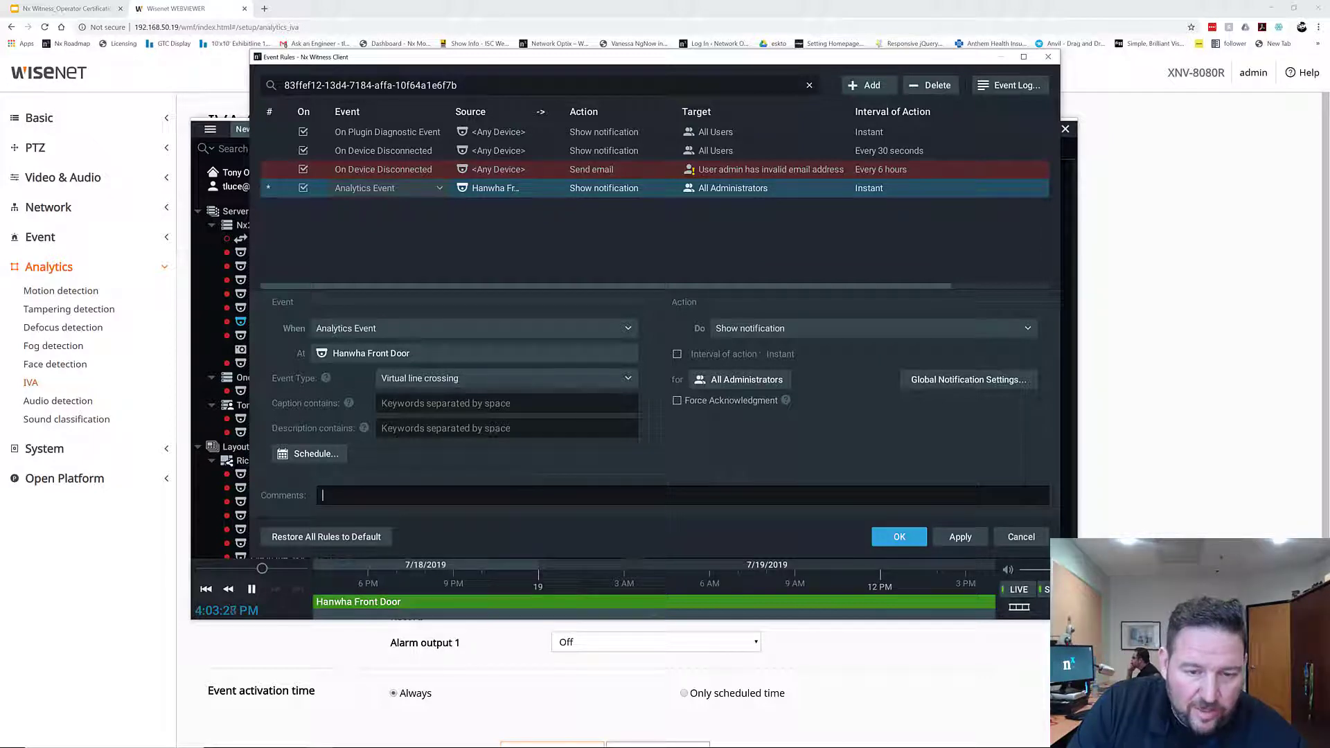
left_click(1048, 57)
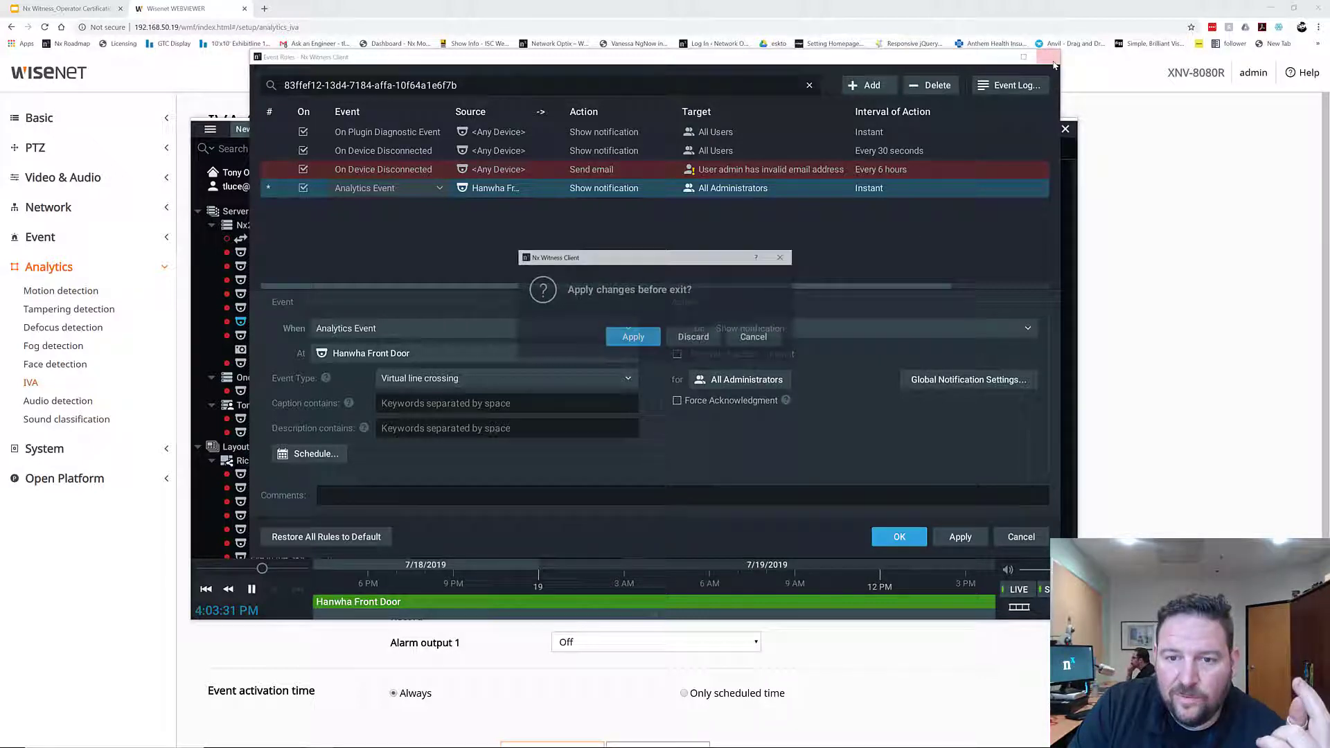
left_click(644, 341)
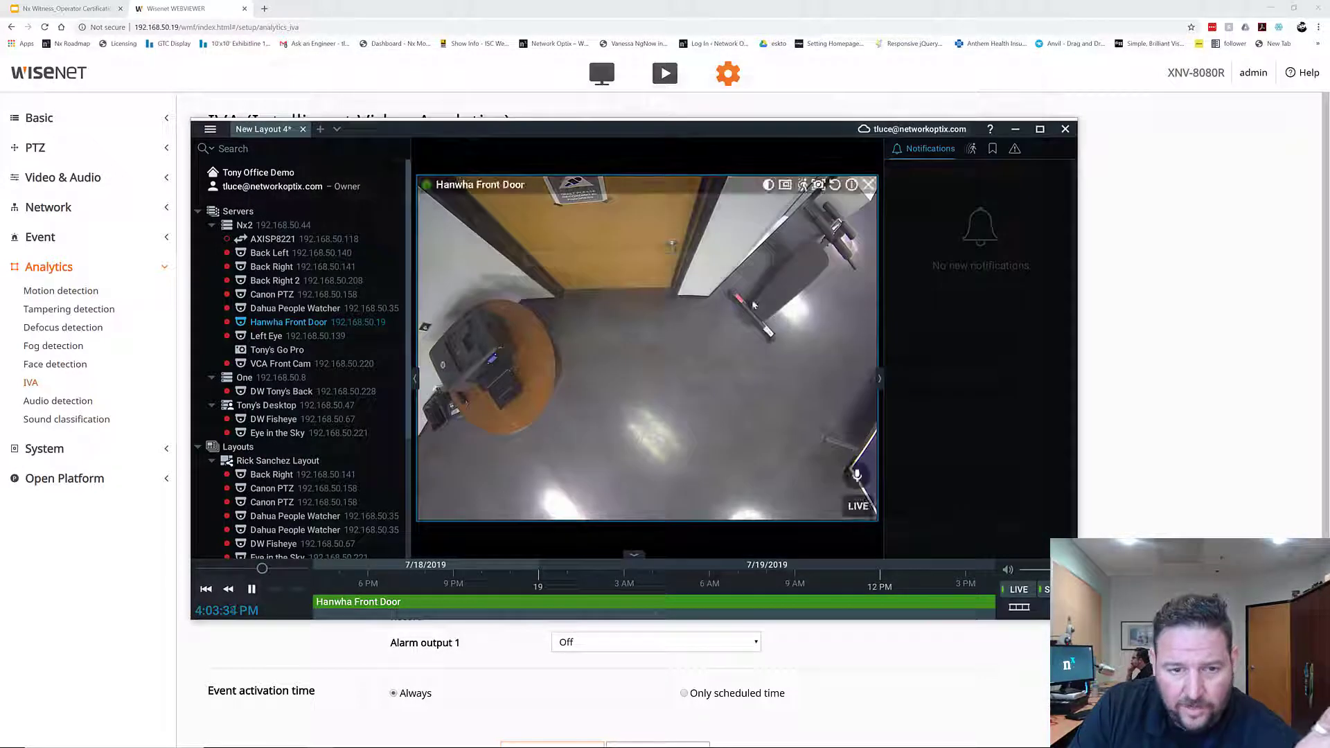
Maximize the client again to watch the Front Door view for crossing alerts
left_click(1041, 129)
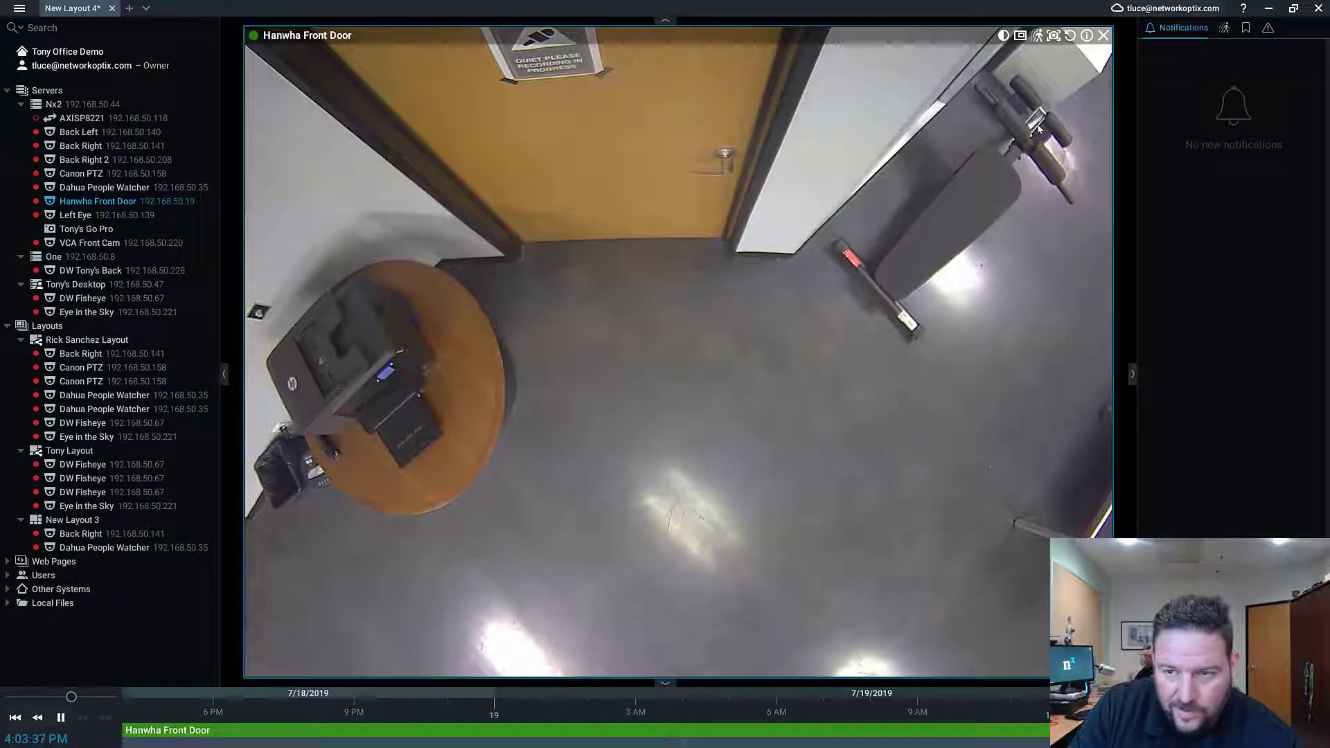